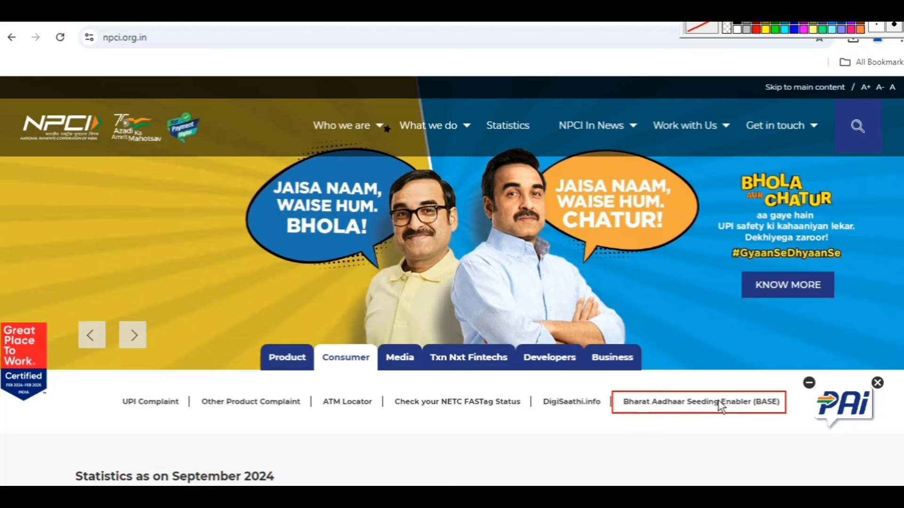
# Open the Bharat Aadhaar Seeding Enabler (BASE) service and choose Seeding as the Aadhaar request.
pyautogui.click(721, 406)
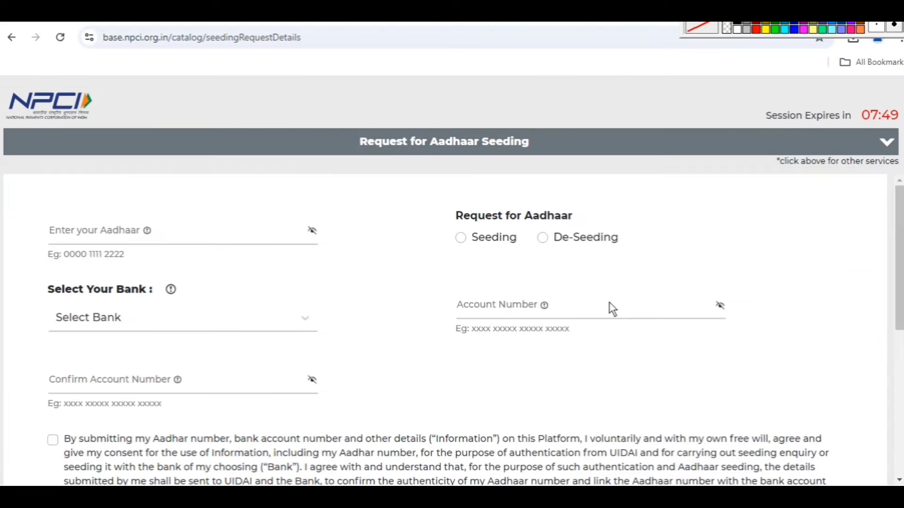
pyautogui.click(103, 234)
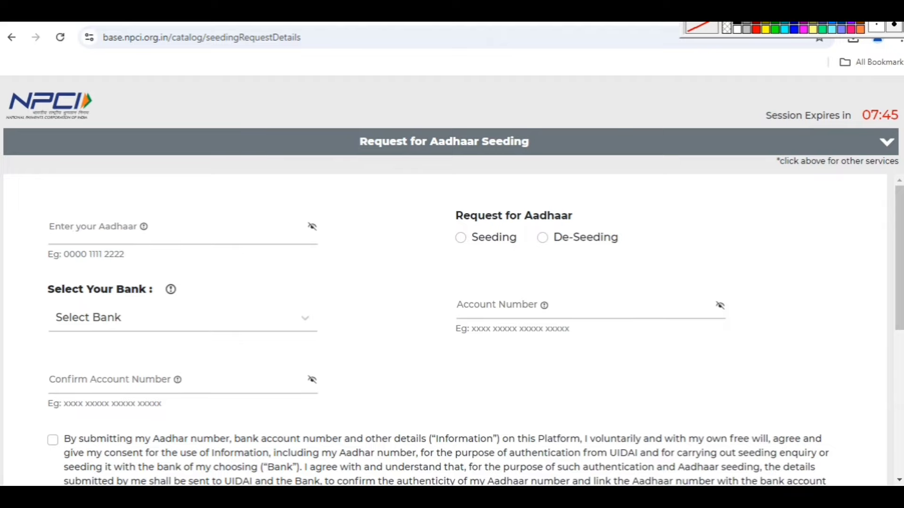
pyautogui.moveTo(33, 218); pyautogui.dragTo(296, 245)
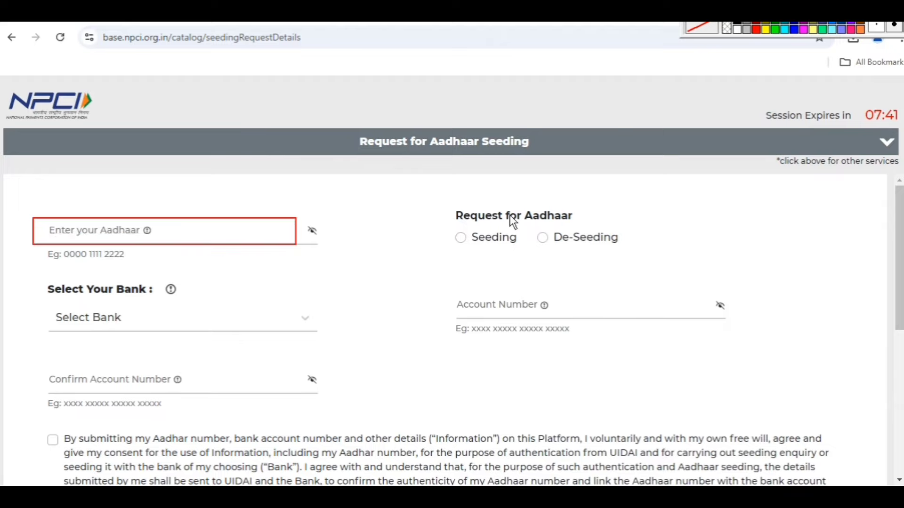
pyautogui.click(458, 237)
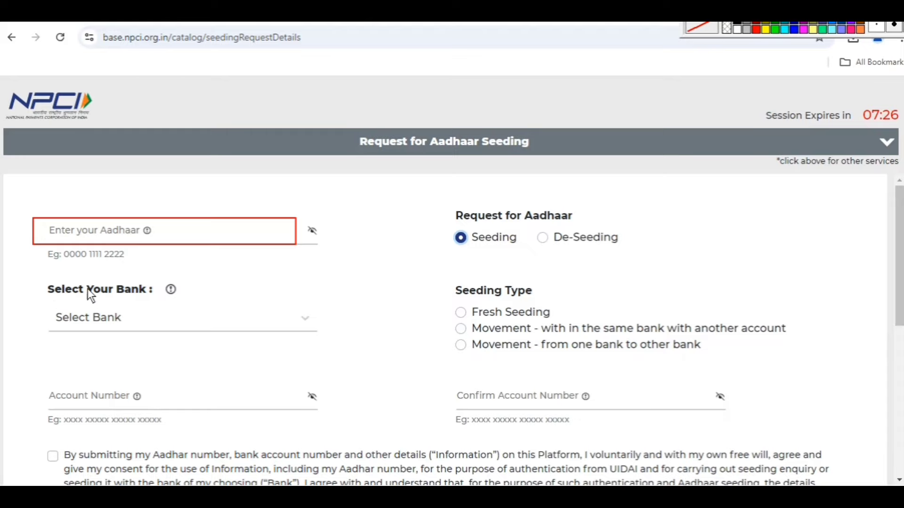
# Look through the available banks and select Punjab National Bank for the Aadhaar seeding request.
pyautogui.click(116, 324)
pyautogui.scroll(-5, 419, 261)
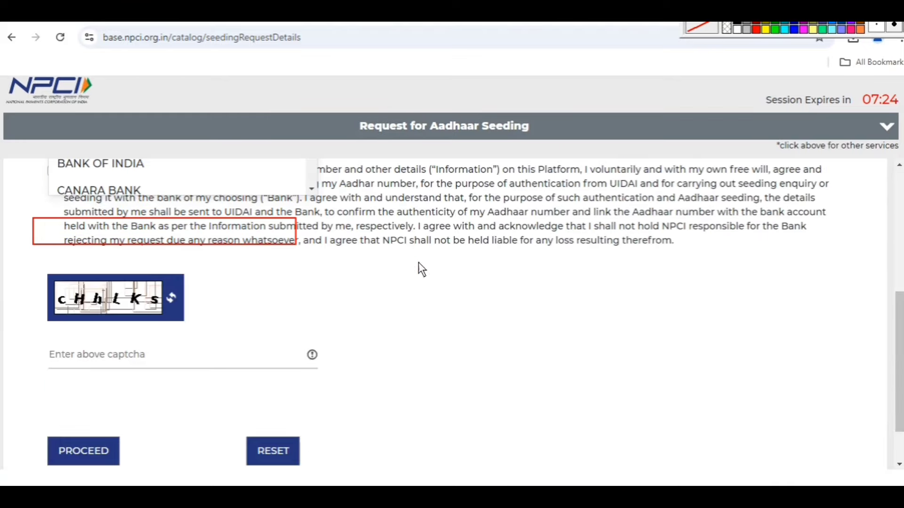
pyautogui.scroll(3, 294, 220)
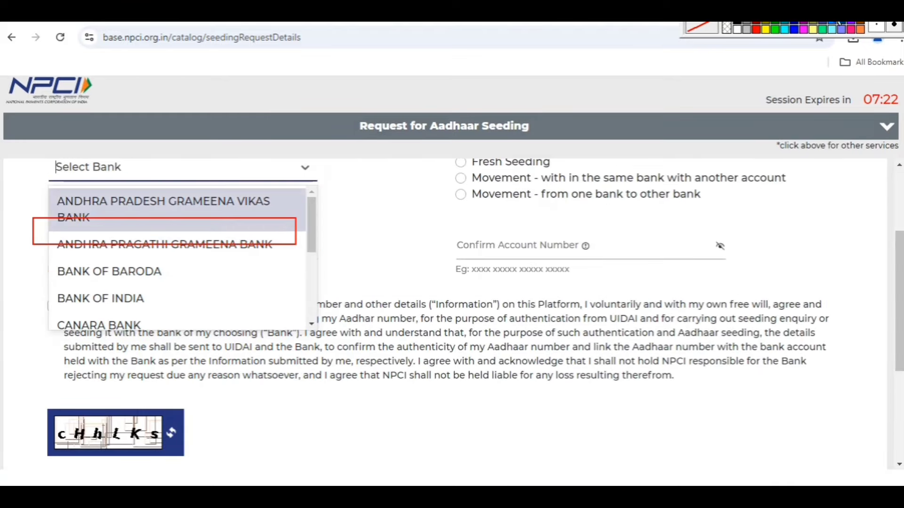
pyautogui.click(246, 231)
pyautogui.click(182, 259)
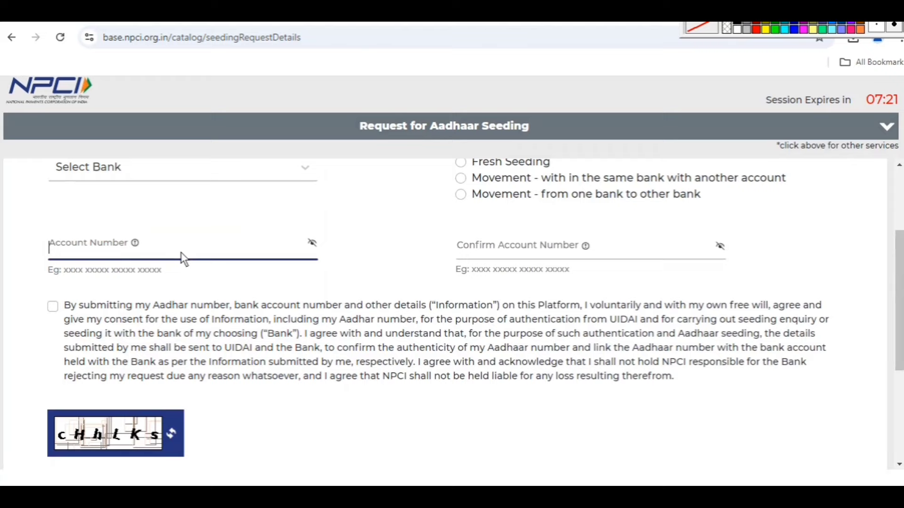
pyautogui.click(160, 167)
pyautogui.scroll(-2, 212, 273)
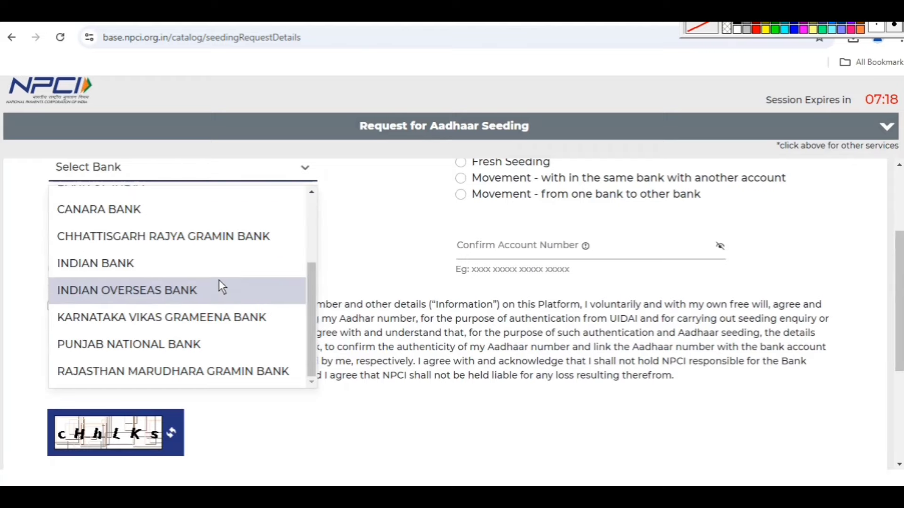
pyautogui.scroll(2, 219, 282)
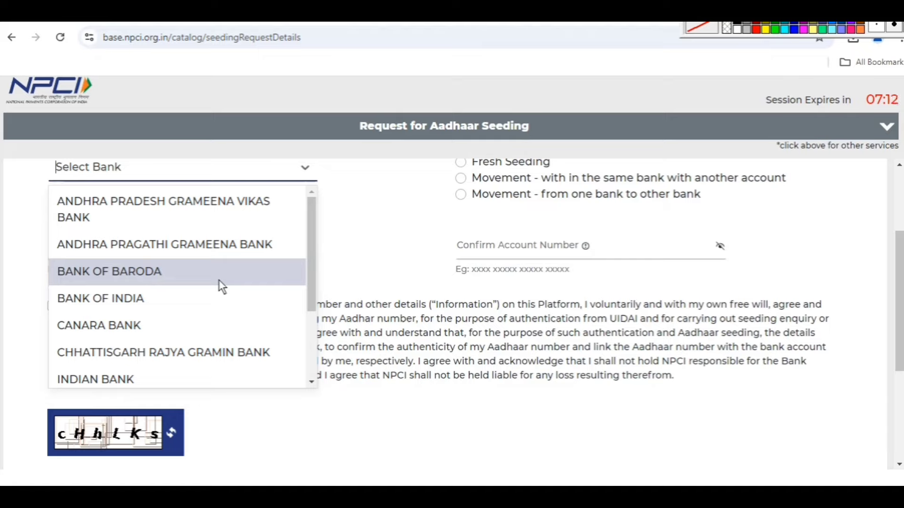
pyautogui.scroll(-3, 221, 285)
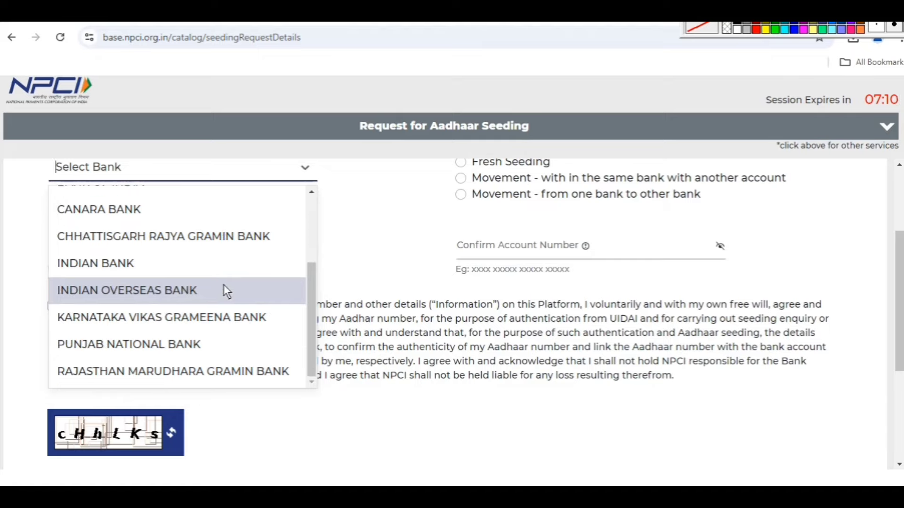
pyautogui.scroll(3, 224, 285)
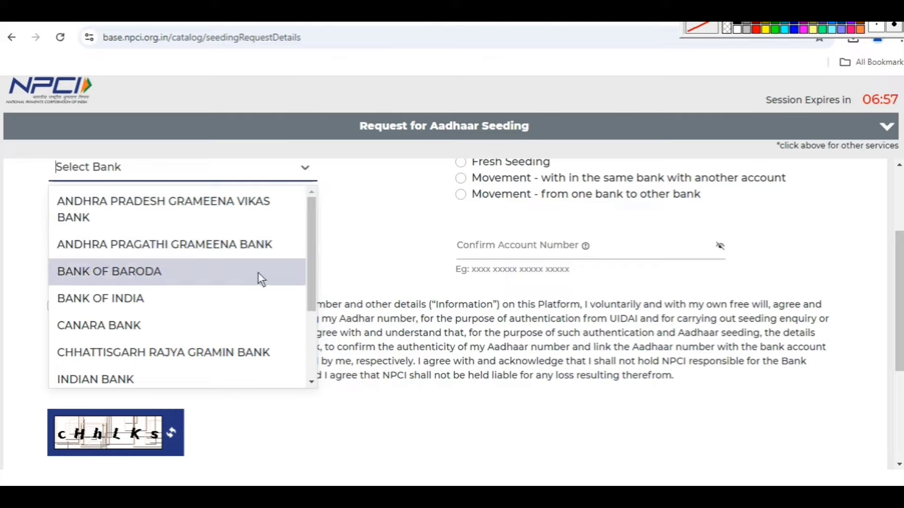
pyautogui.scroll(-3, 142, 292)
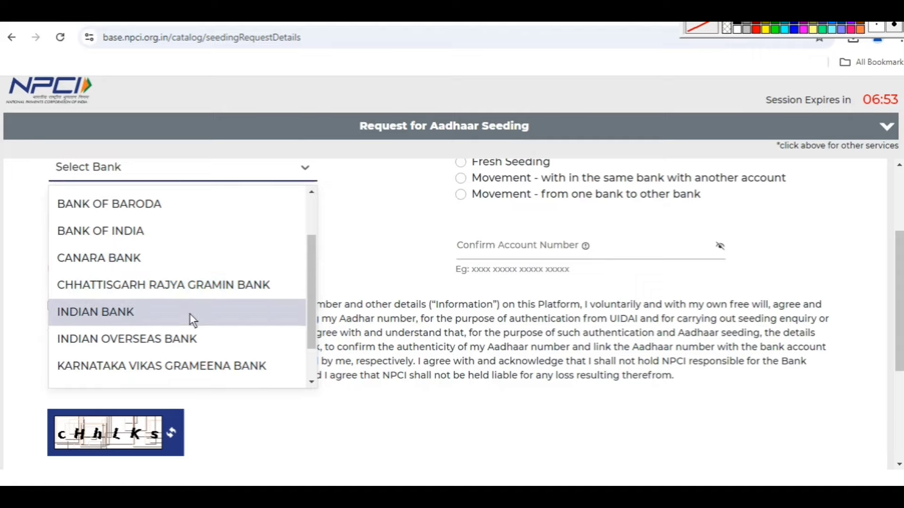
pyautogui.scroll(-1, 191, 314)
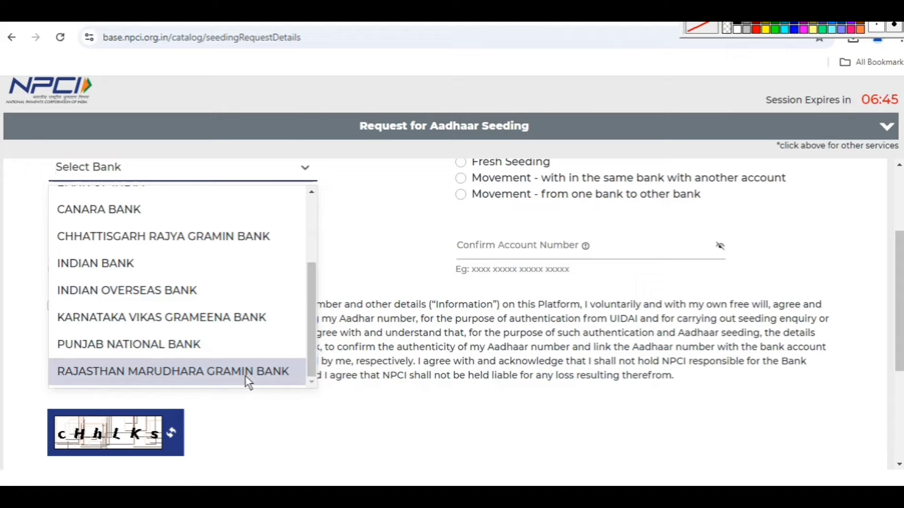
pyautogui.scroll(2, 202, 290)
pyautogui.scroll(-2, 204, 288)
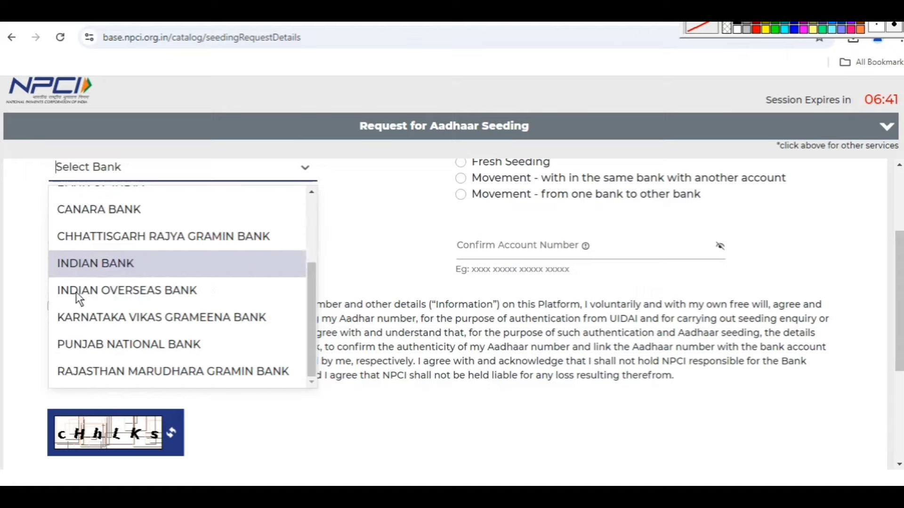
pyautogui.click(121, 350)
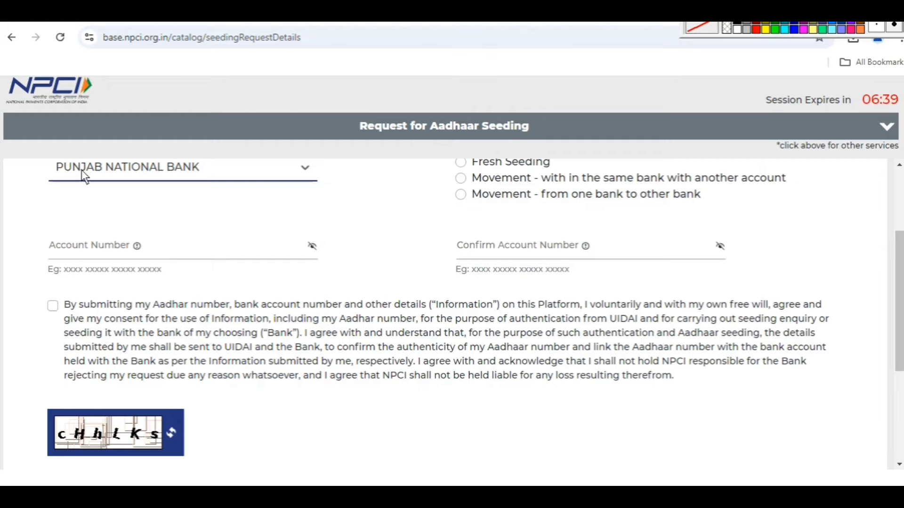
# Set the seeding type of the Aadhaar request to Fresh Seeding.
pyautogui.scroll(1, 342, 225)
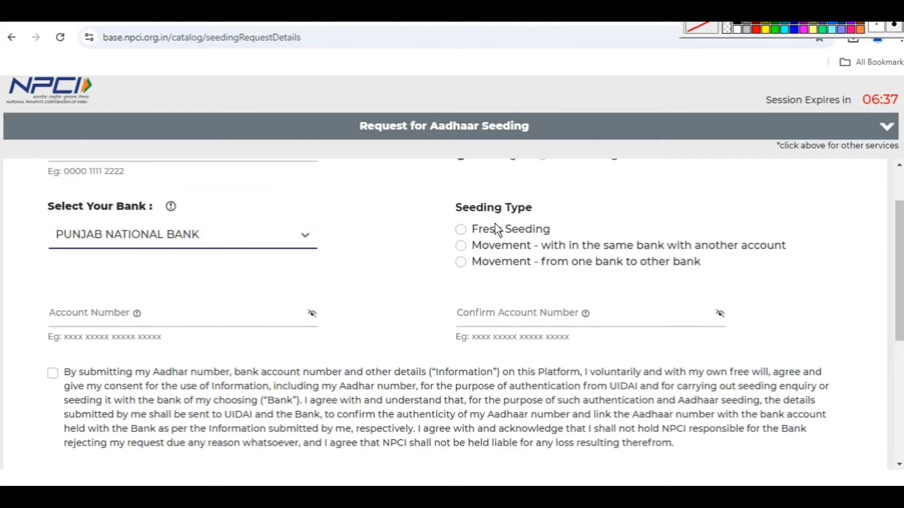
pyautogui.click(463, 229)
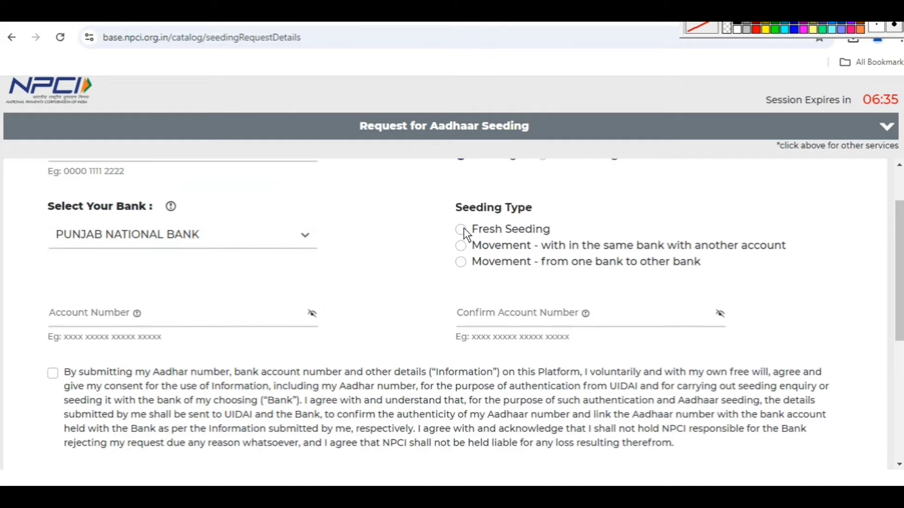
pyautogui.scroll(-1, 204, 252)
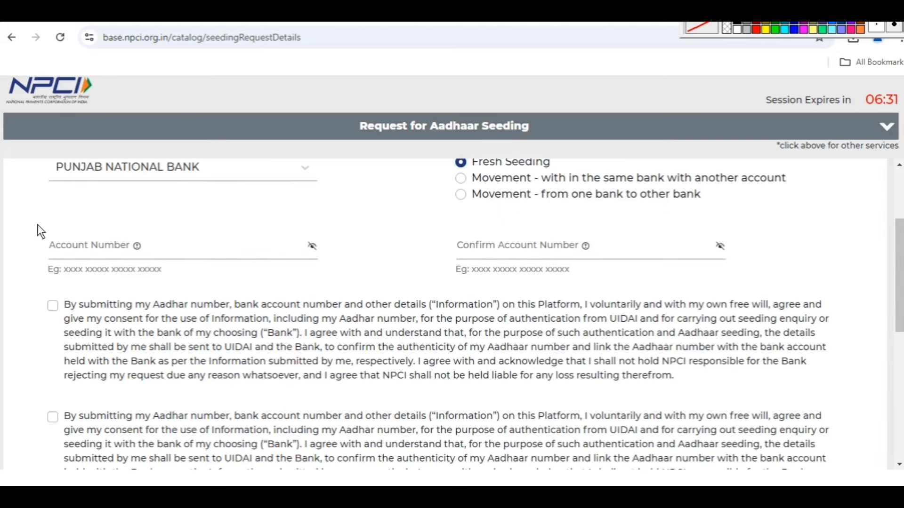
pyautogui.moveTo(61, 237); pyautogui.dragTo(314, 258)
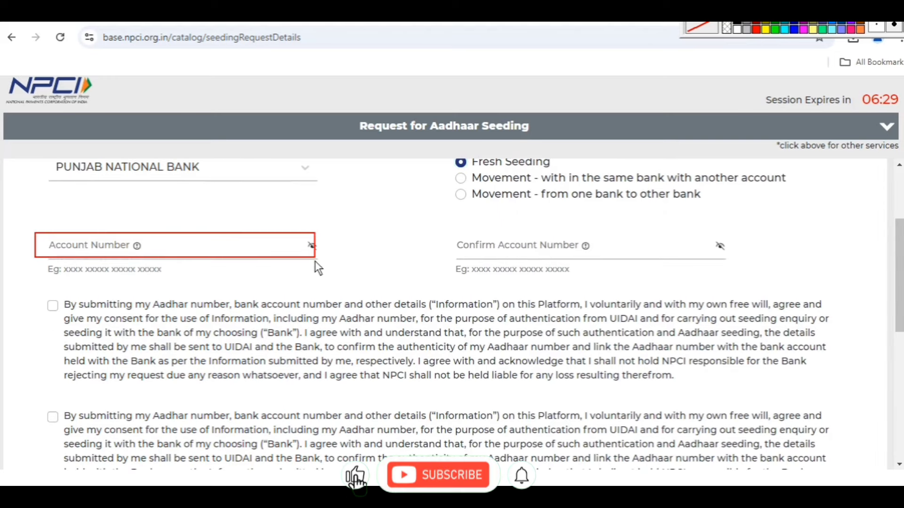
pyautogui.moveTo(457, 230); pyautogui.dragTo(658, 258)
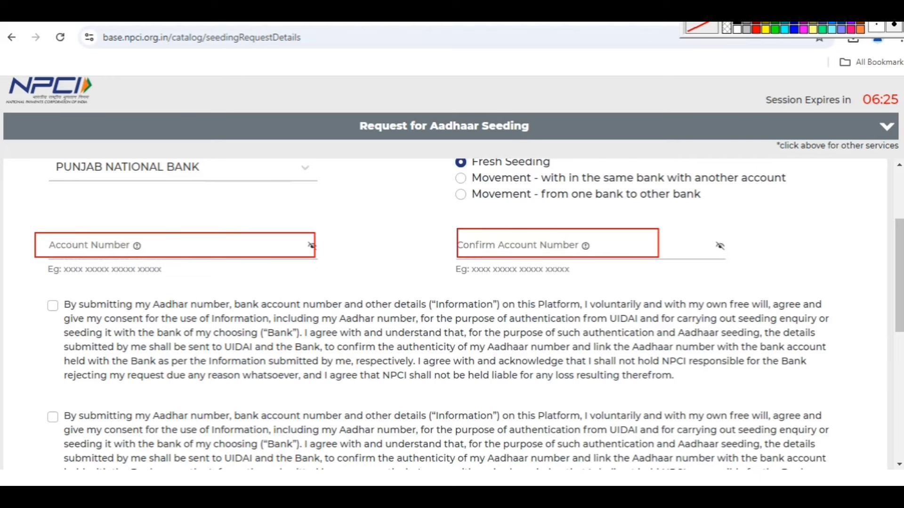
# Accept both consent declarations below the account number fields.
pyautogui.scroll(-10, 403, 250)
pyautogui.scroll(8, 403, 250)
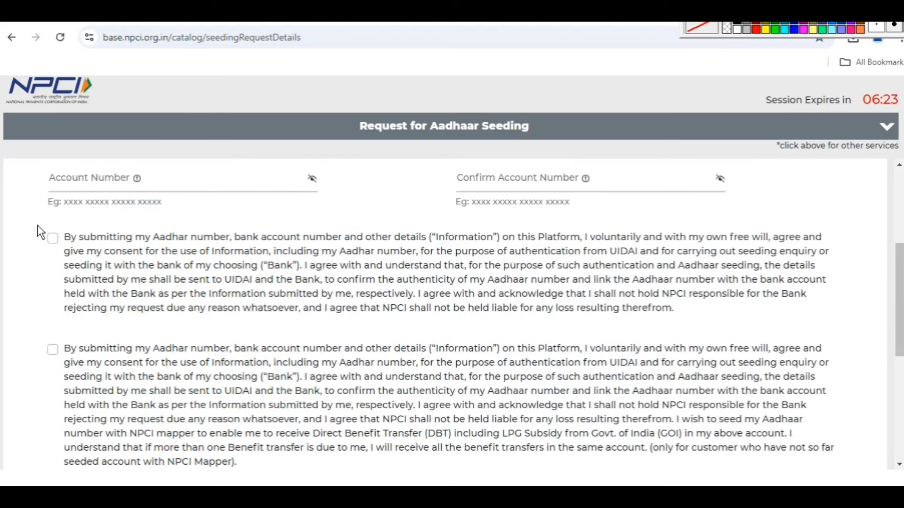
pyautogui.click(53, 349)
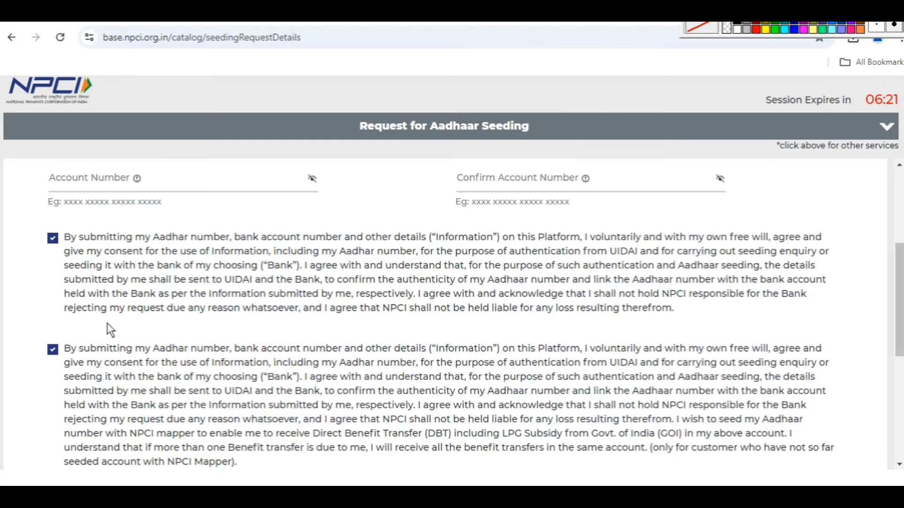
# Activate the captcha entry field below the consent declarations.
pyautogui.scroll(-6, 149, 305)
pyautogui.scroll(3, 149, 304)
pyautogui.scroll(-2, 148, 302)
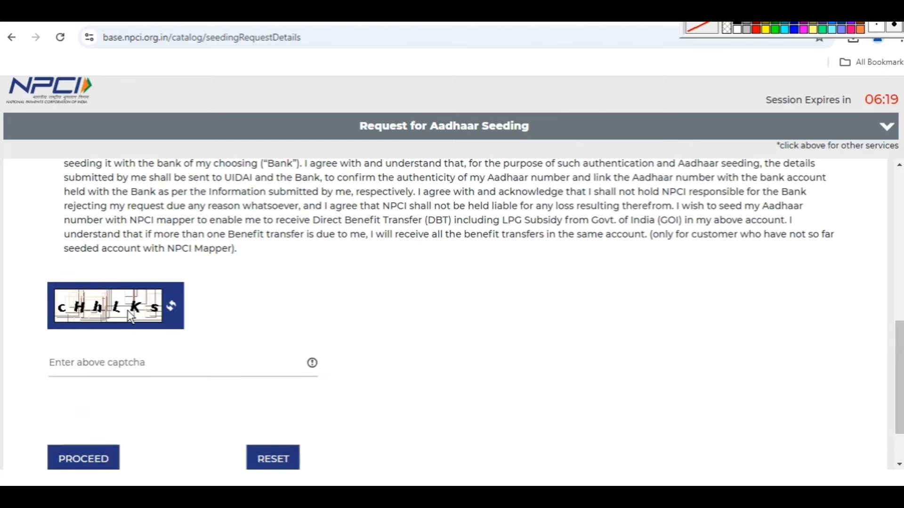
pyautogui.click(118, 361)
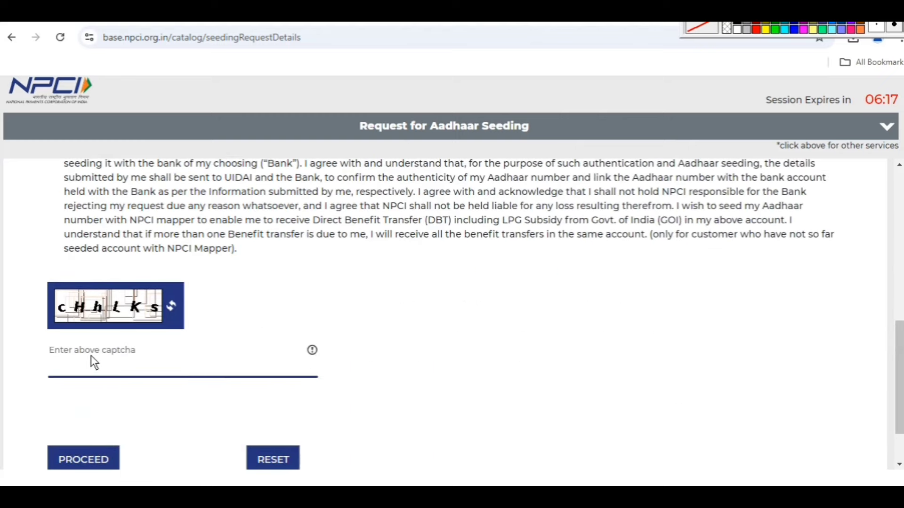
pyautogui.scroll(-2, 127, 366)
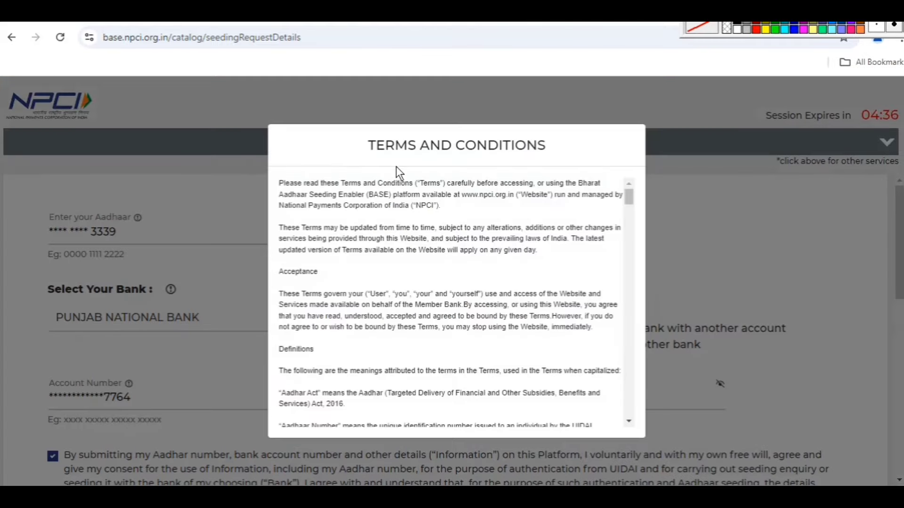
# Go through the terms and conditions to the end, agree to them and continue with the seeding request.
pyautogui.moveTo(375, 147); pyautogui.dragTo(497, 144)
pyautogui.click(528, 164)
pyautogui.scroll(-10, 459, 256)
pyautogui.scroll(-15, 459, 256)
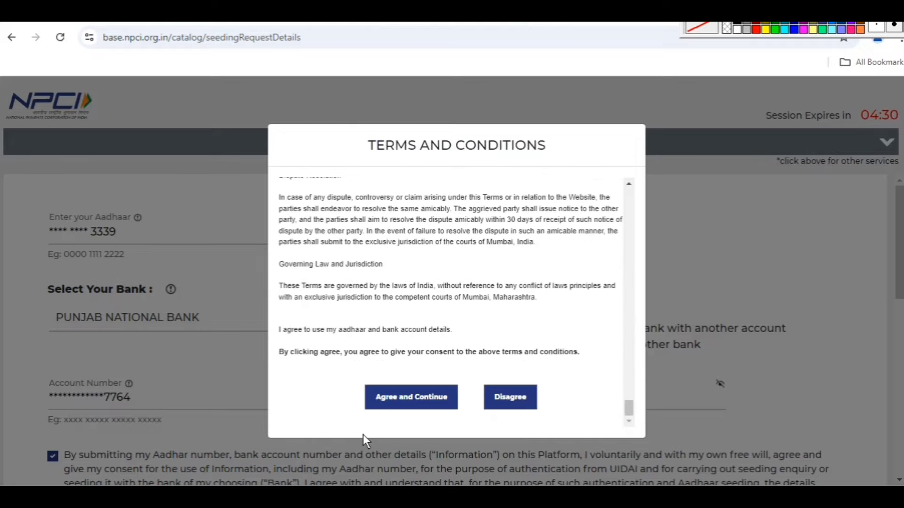
pyautogui.click(416, 398)
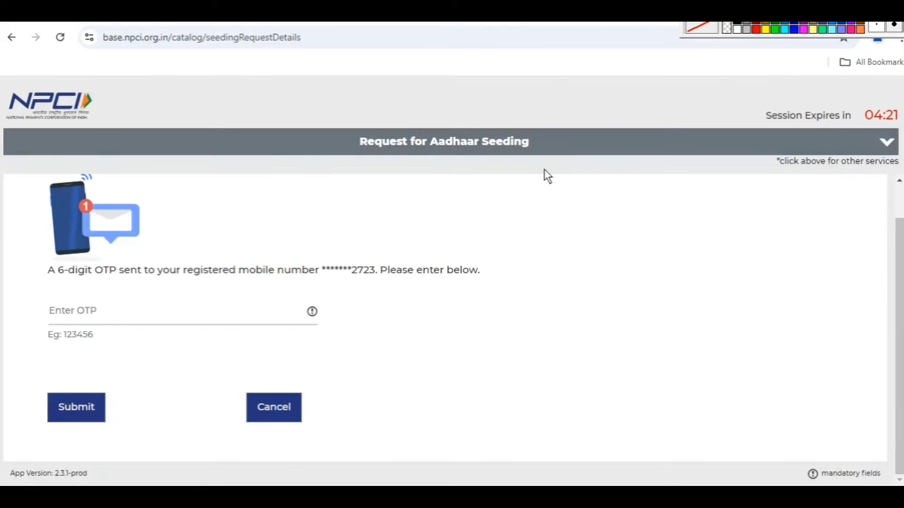
pyautogui.moveTo(316, 260); pyautogui.dragTo(378, 282)
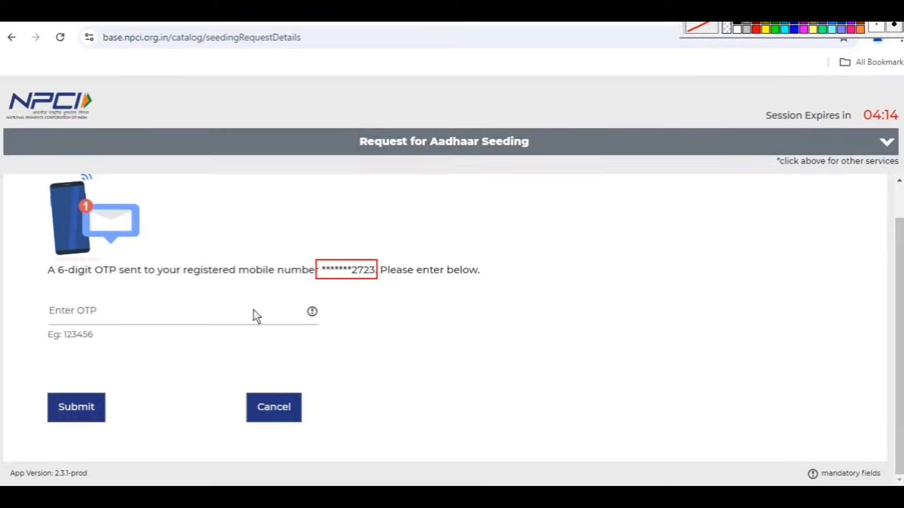
pyautogui.moveTo(37, 297); pyautogui.dragTo(141, 323)
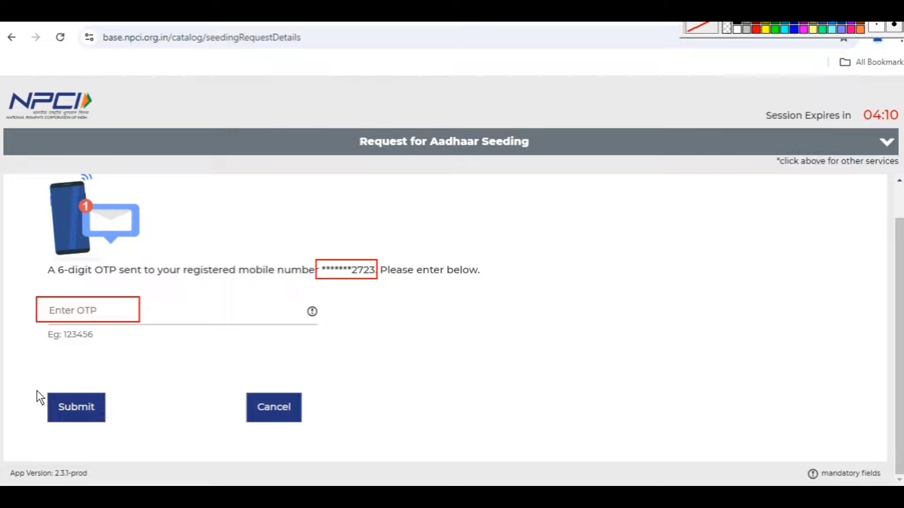
pyautogui.moveTo(36, 389); pyautogui.dragTo(121, 437)
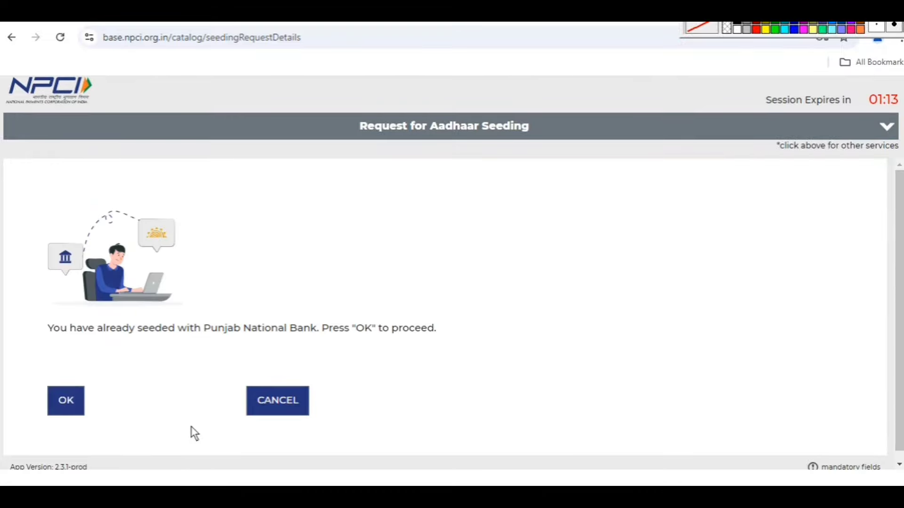
# Acknowledge the notice about the existing seeding with Punjab National Bank and proceed.
pyautogui.scroll(-1, 160, 391)
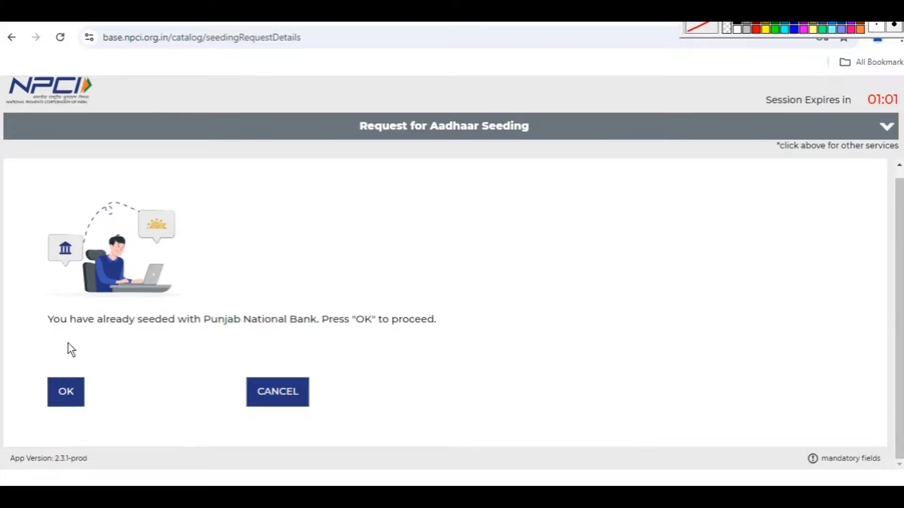
pyautogui.click(77, 394)
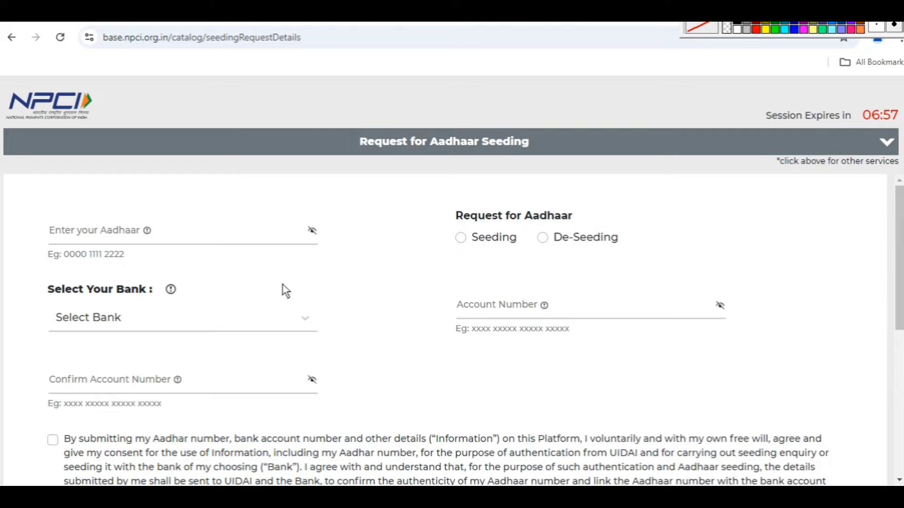
# Switch to the Check Your Service Status service and choose Seeding as the Seed ID.
pyautogui.click(887, 143)
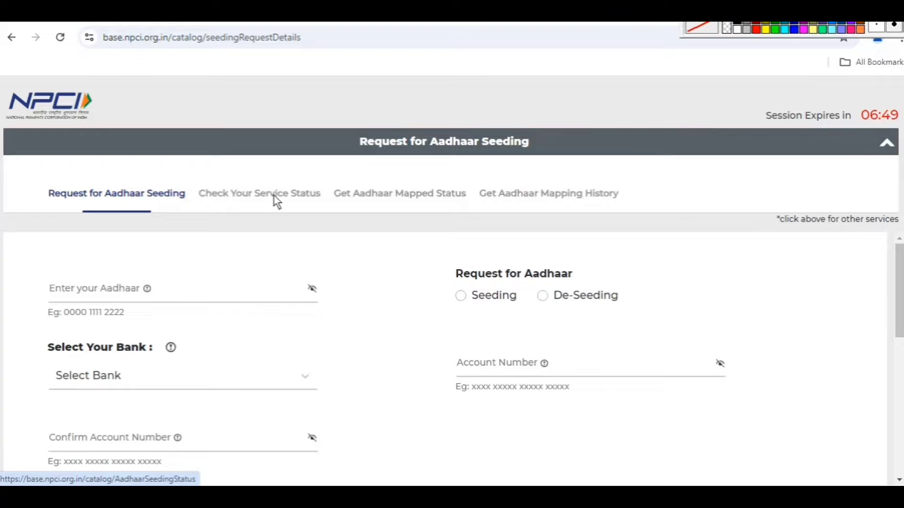
pyautogui.click(274, 196)
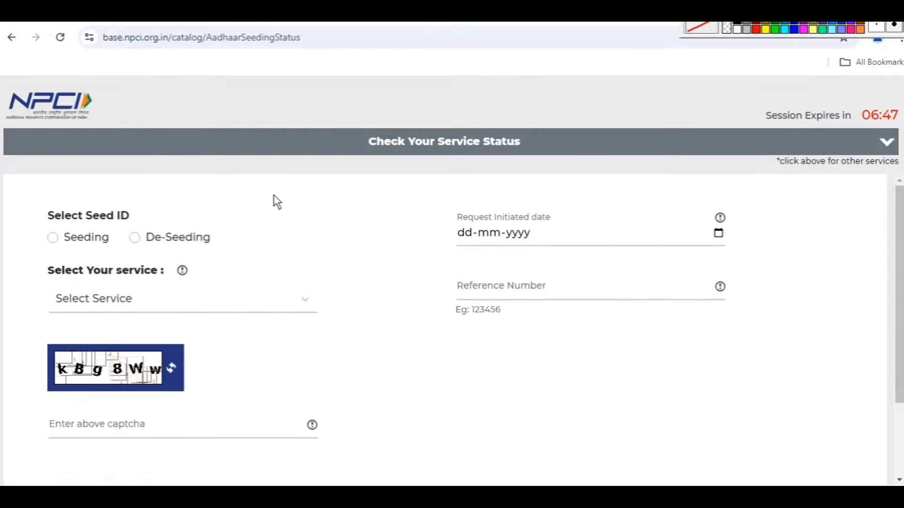
pyautogui.click(52, 239)
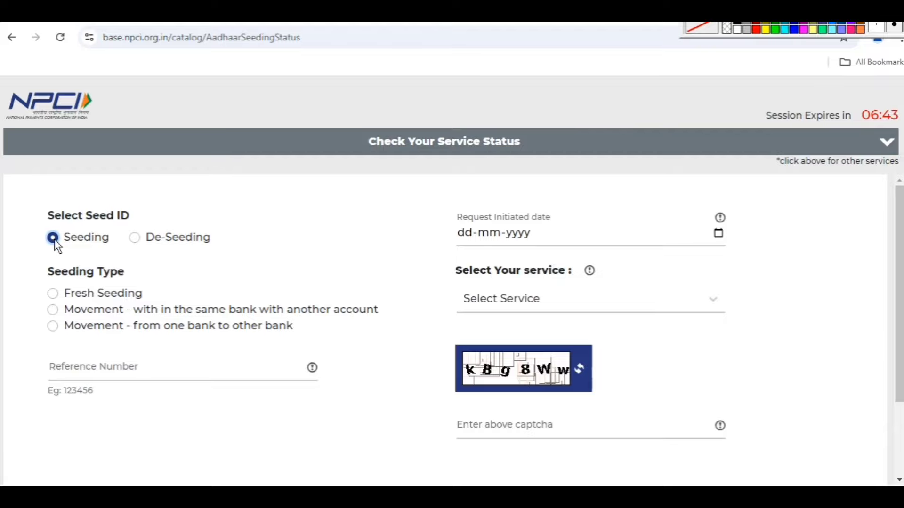
# Fill in the status form with request date 02-10-2024, Fresh Seeding, the request's reference number and the Aadhaar Seeding Status service.
pyautogui.click(472, 233)
pyautogui.click(514, 309)
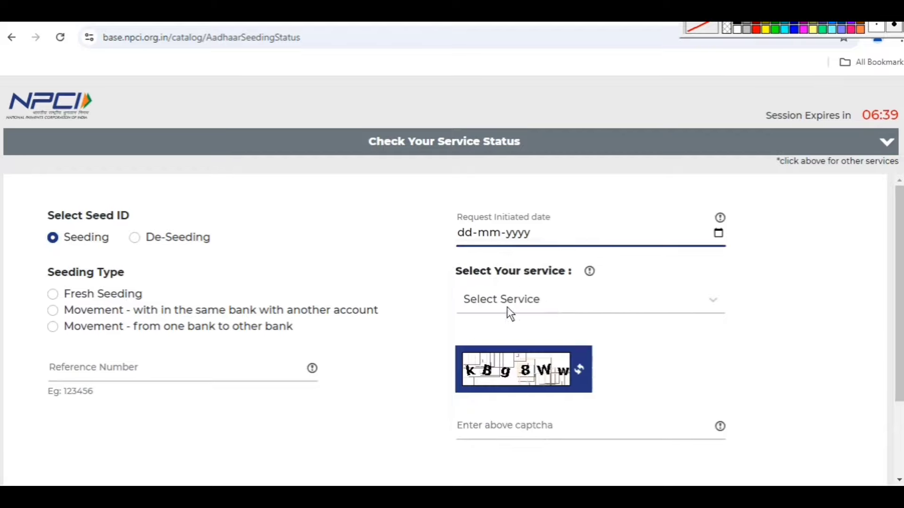
pyautogui.click(52, 295)
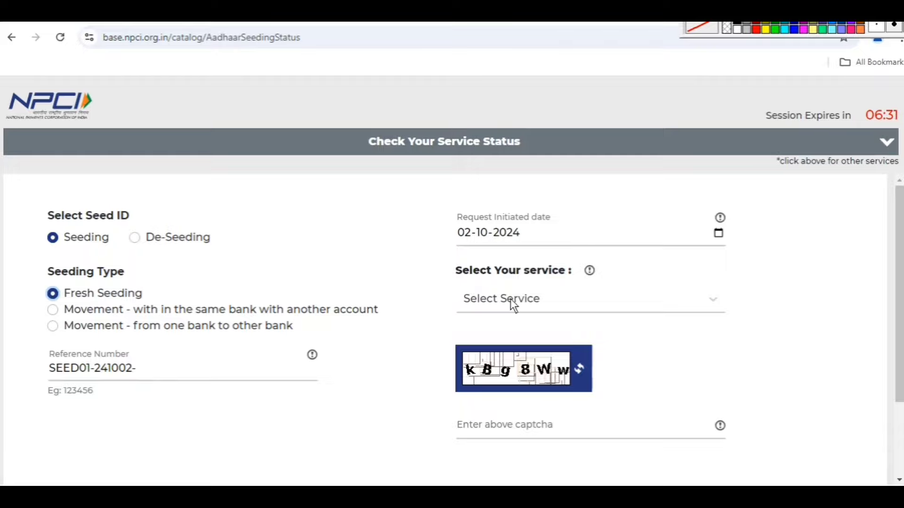
pyautogui.click(490, 304)
pyautogui.click(492, 335)
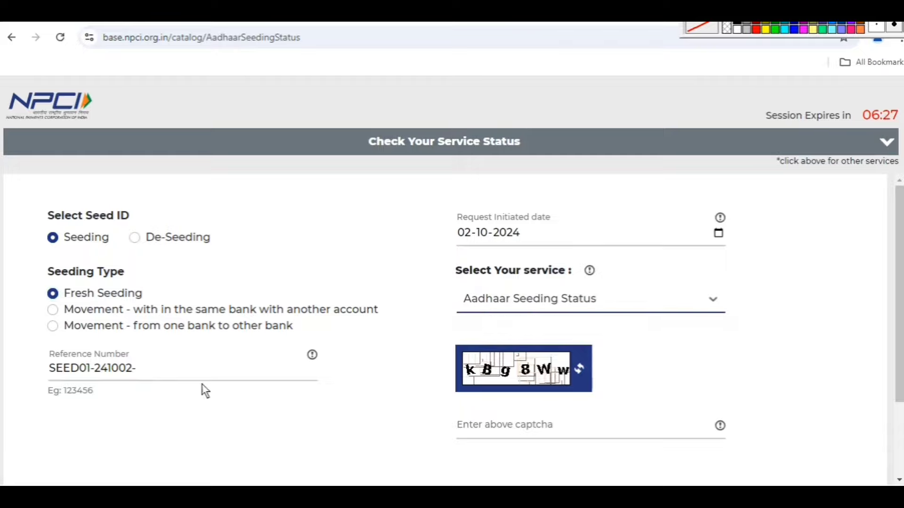
# Enter the displayed captcha and check the status of the seeding request.
pyautogui.scroll(-2, 434, 400)
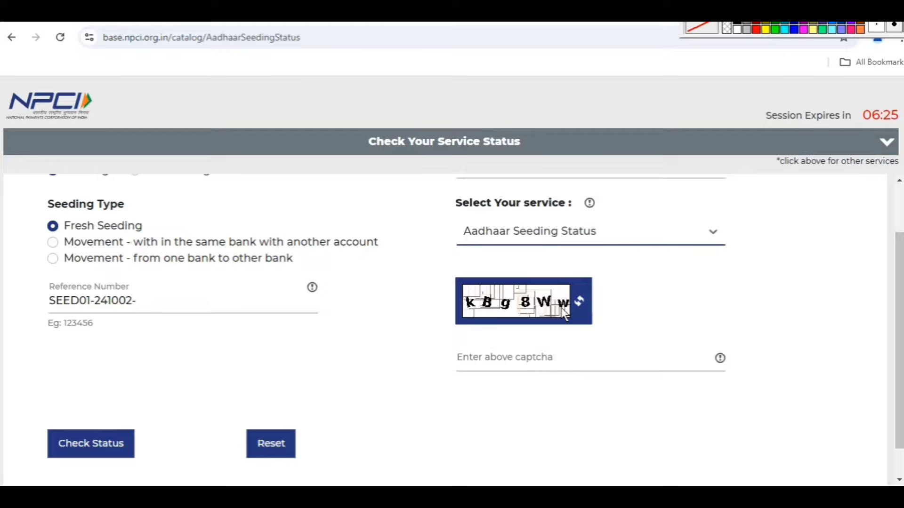
pyautogui.click(499, 365)
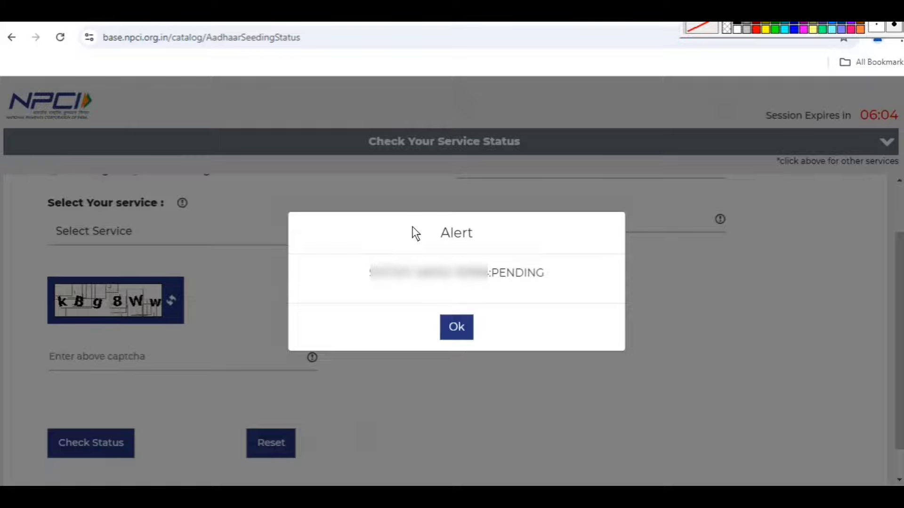
# Read the seeding request's status in the alert and dismiss it.
pyautogui.moveTo(421, 221); pyautogui.dragTo(493, 244)
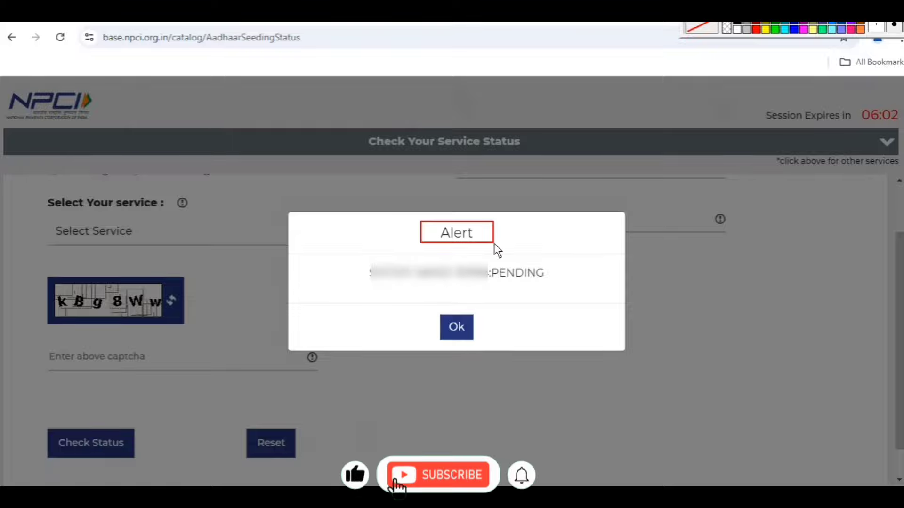
pyautogui.moveTo(361, 260)
pyautogui.mouseDown()
pyautogui.moveTo(392, 278)
pyautogui.moveTo(558, 293)
pyautogui.mouseUp()
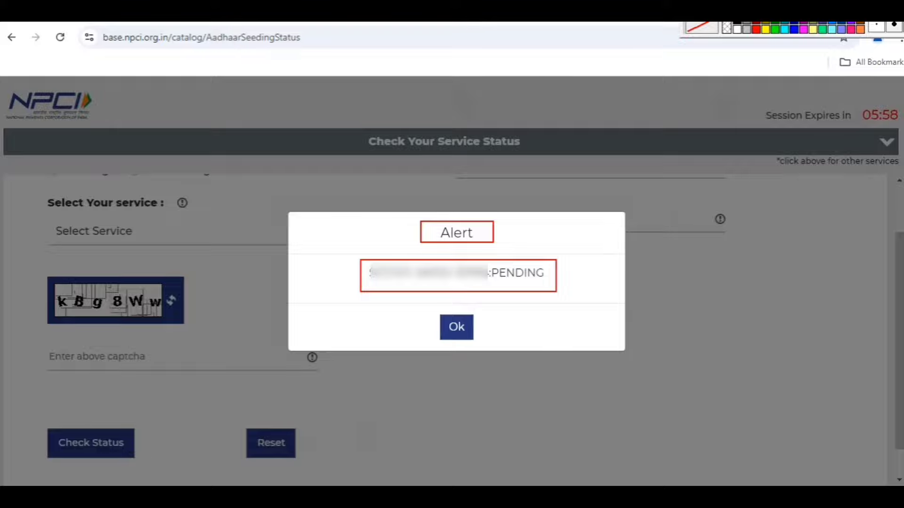
pyautogui.press('Escape')
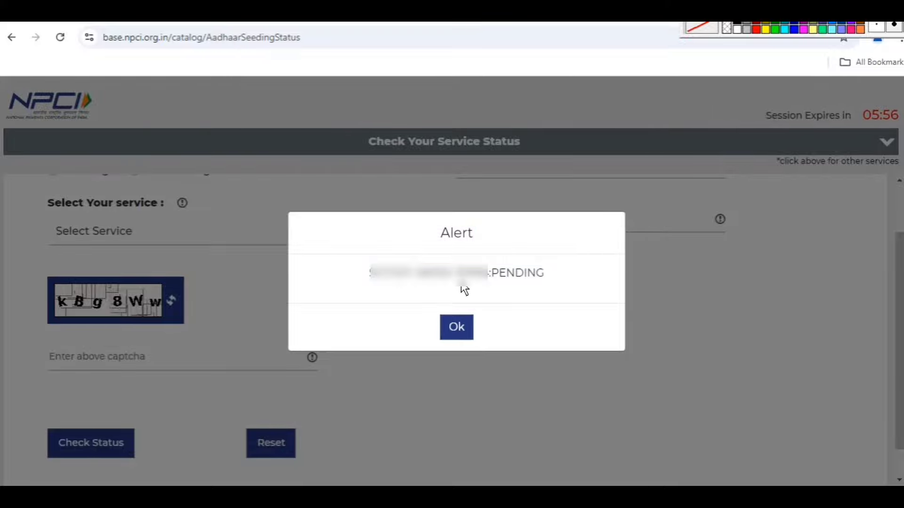
pyautogui.moveTo(490, 277); pyautogui.dragTo(562, 285)
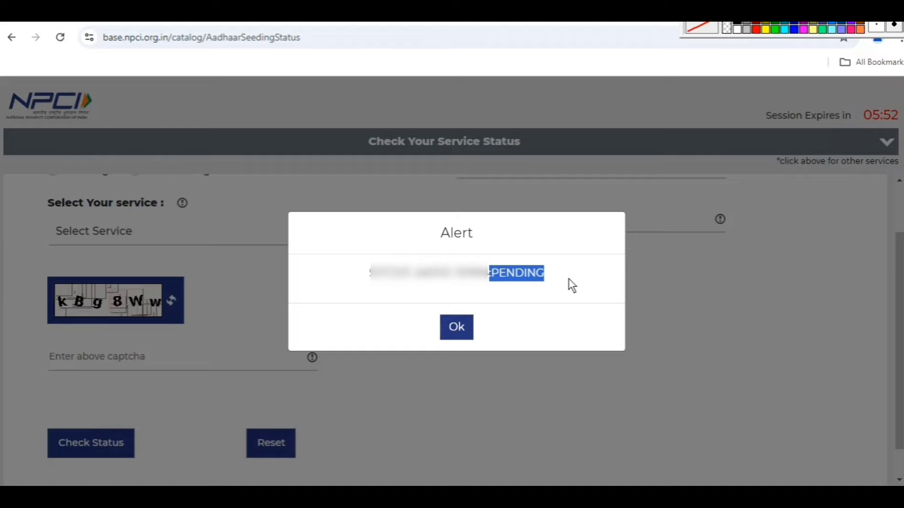
pyautogui.click(457, 335)
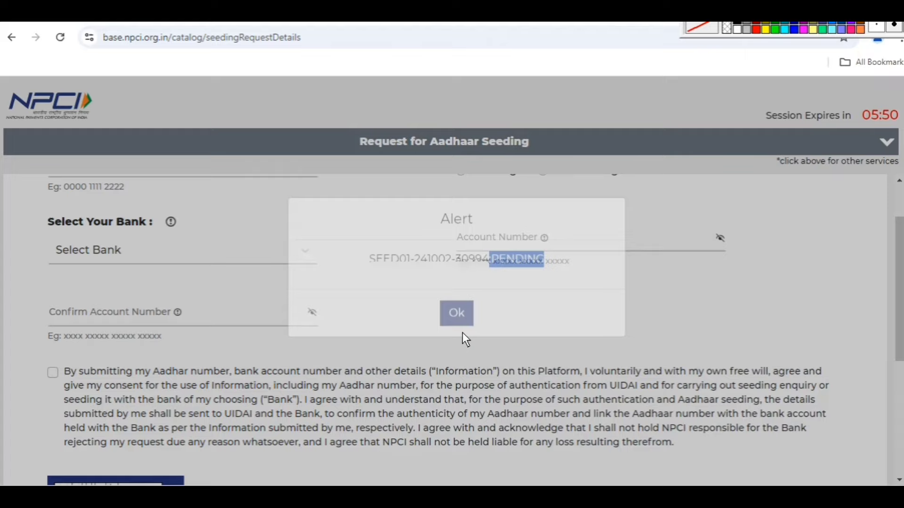
# Switch to the PM Kisan website and return from its Know Your Status page to the home page.
pyautogui.scroll(2, 204, 194)
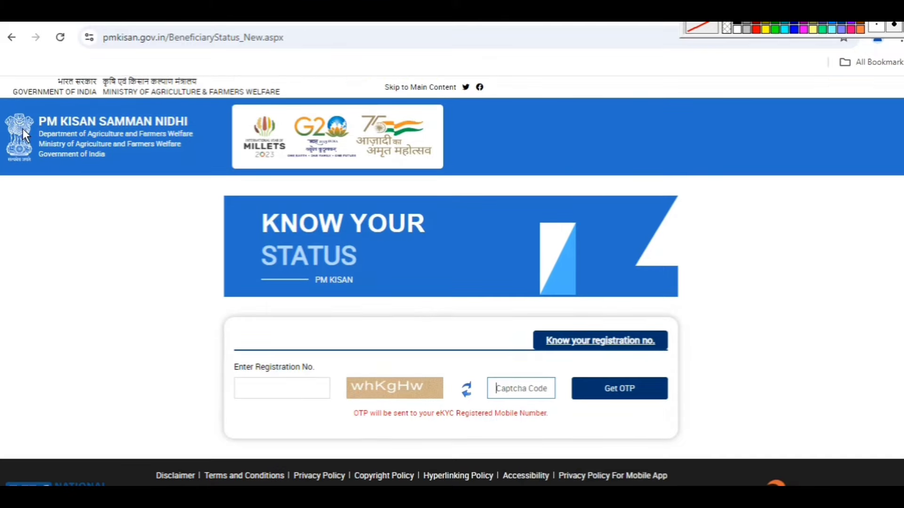
pyautogui.click(11, 39)
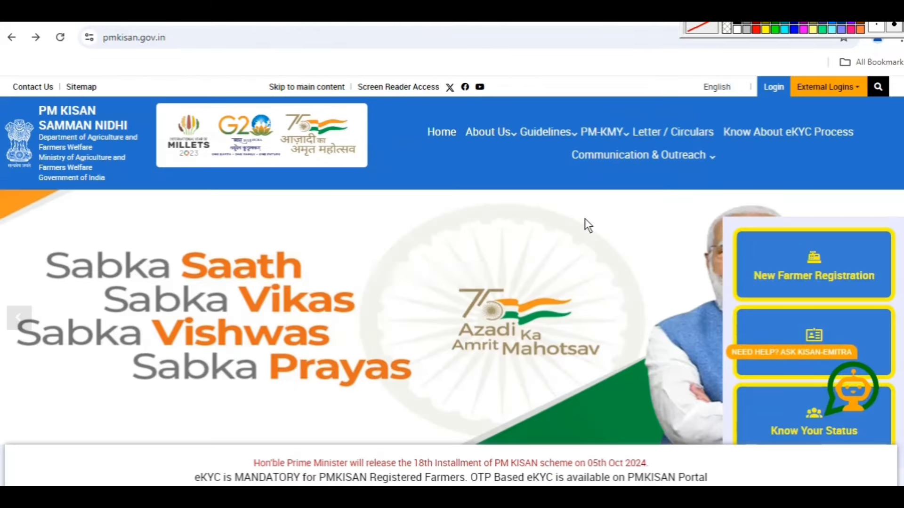
pyautogui.click(26, 317)
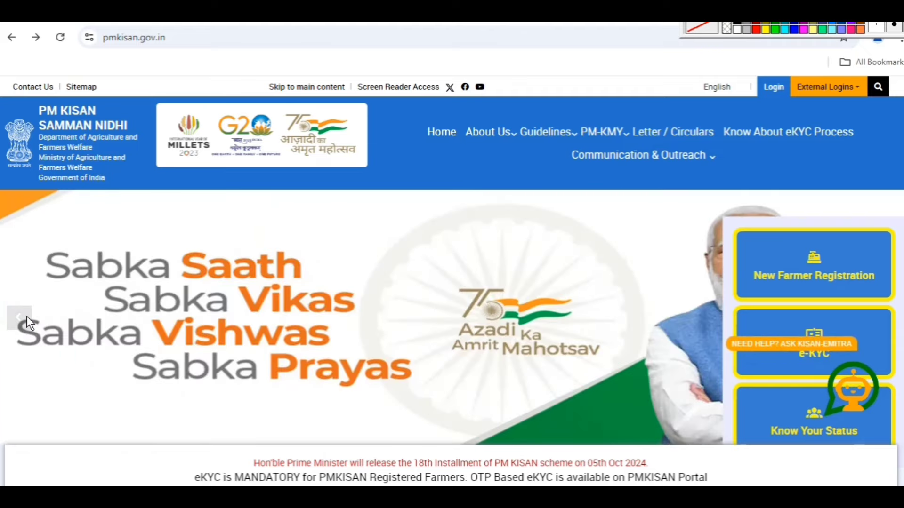
pyautogui.click(27, 318)
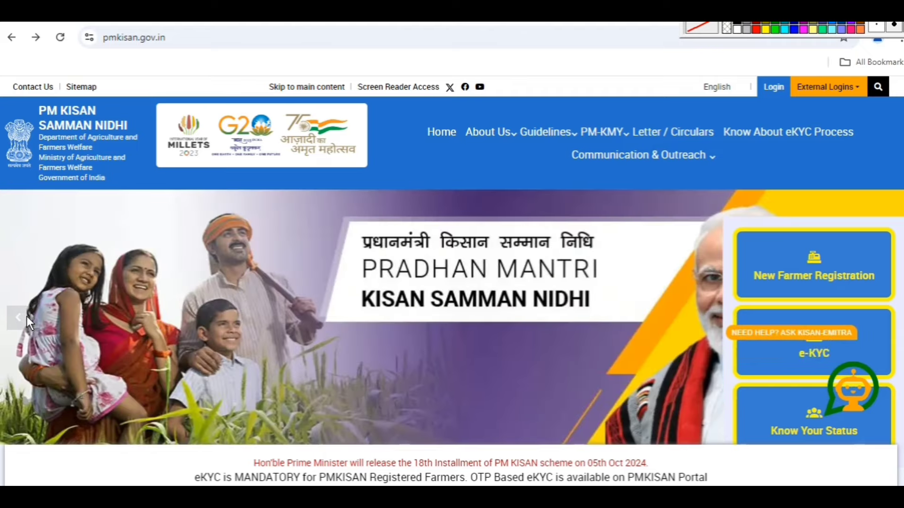
pyautogui.click(27, 318)
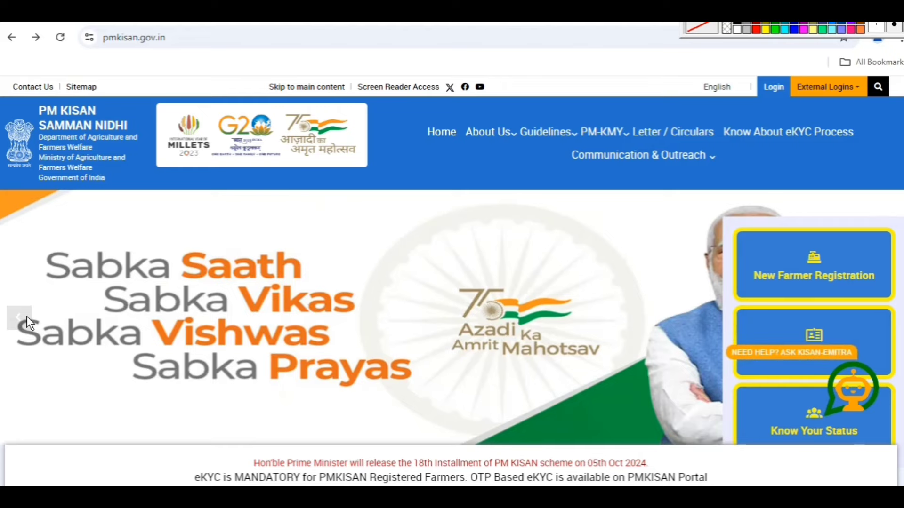
pyautogui.click(27, 320)
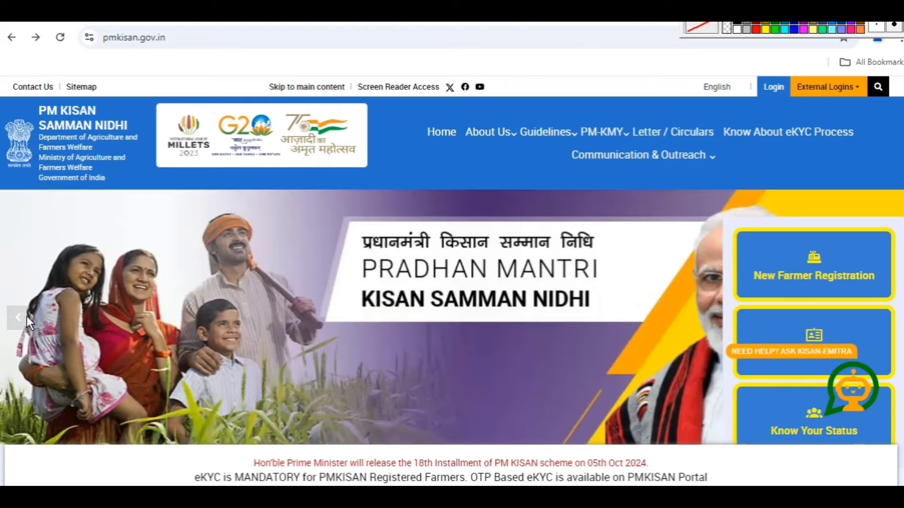
pyautogui.click(27, 320)
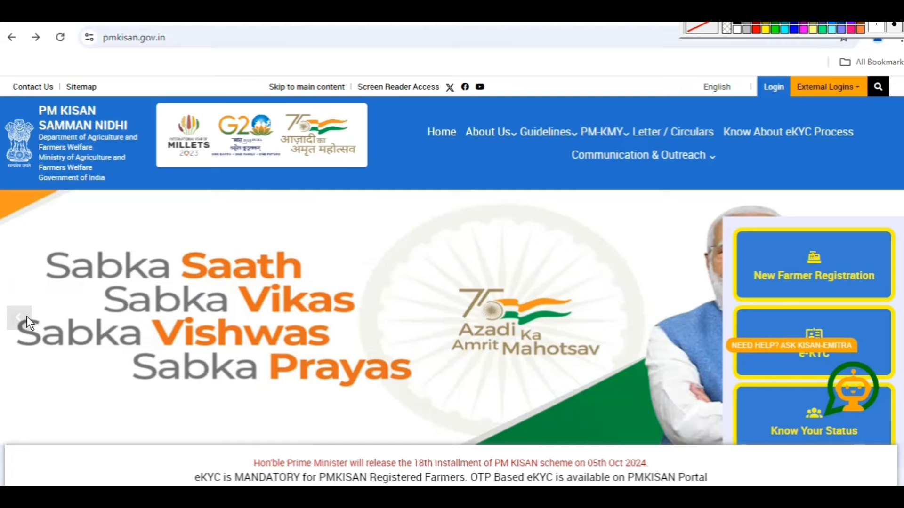
pyautogui.click(28, 320)
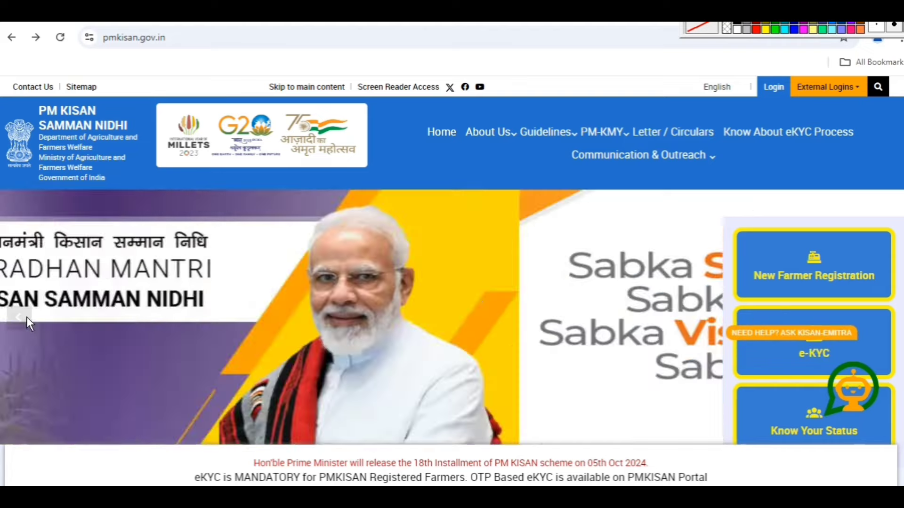